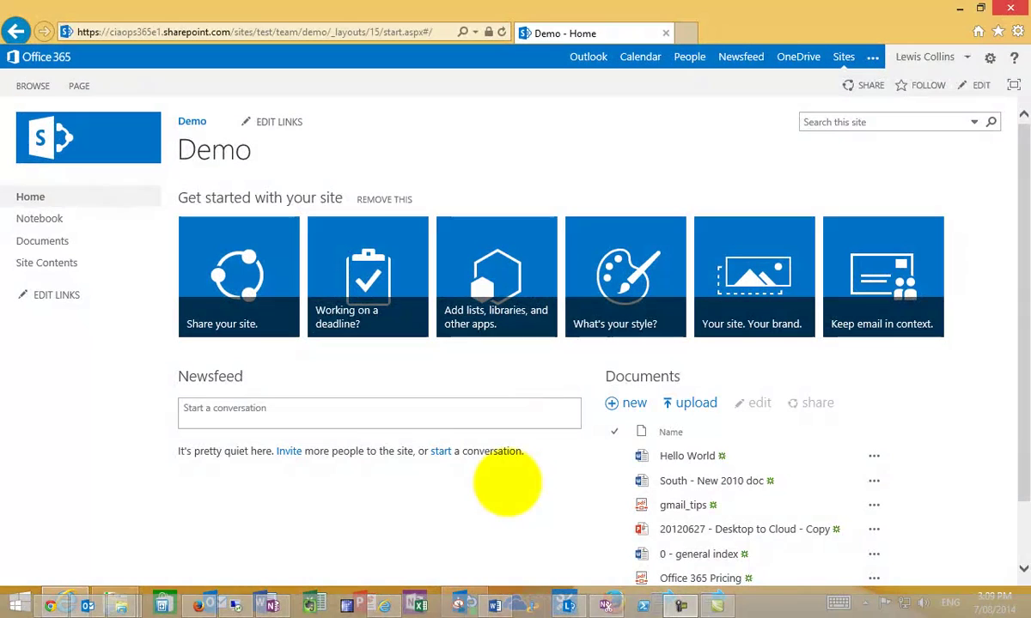
left_click(507, 482)
double_click(507, 482)
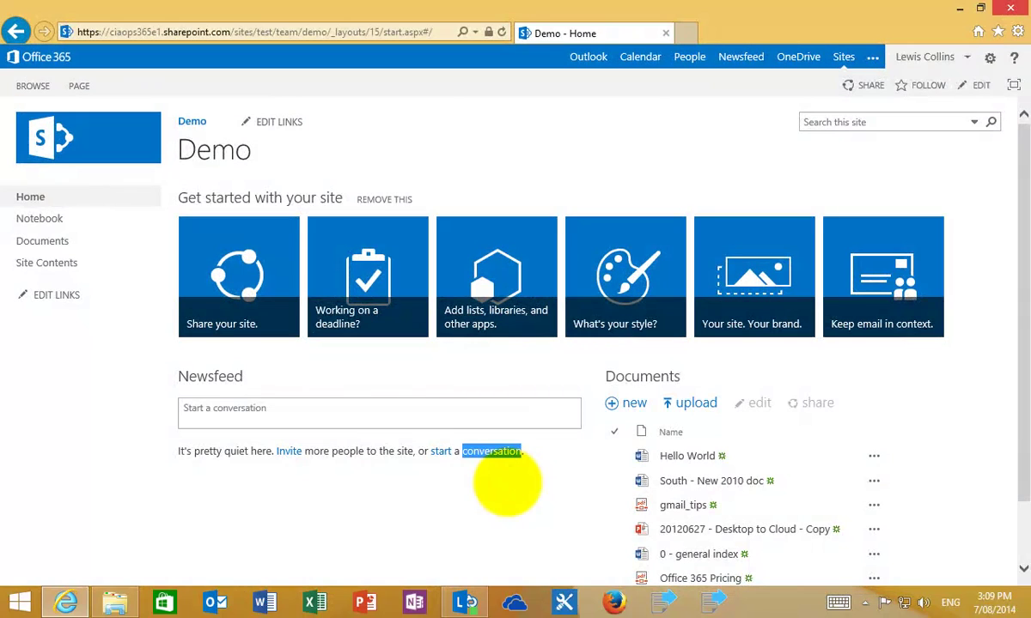
left_click(507, 483)
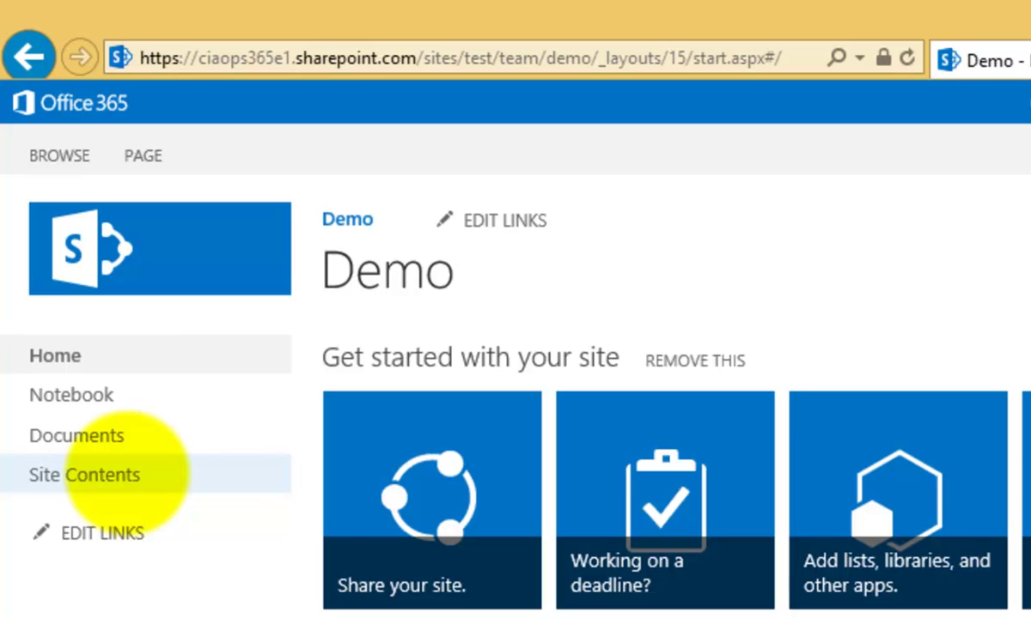
Start adding a Calendar app from the Demo site's contents
left_click(126, 475)
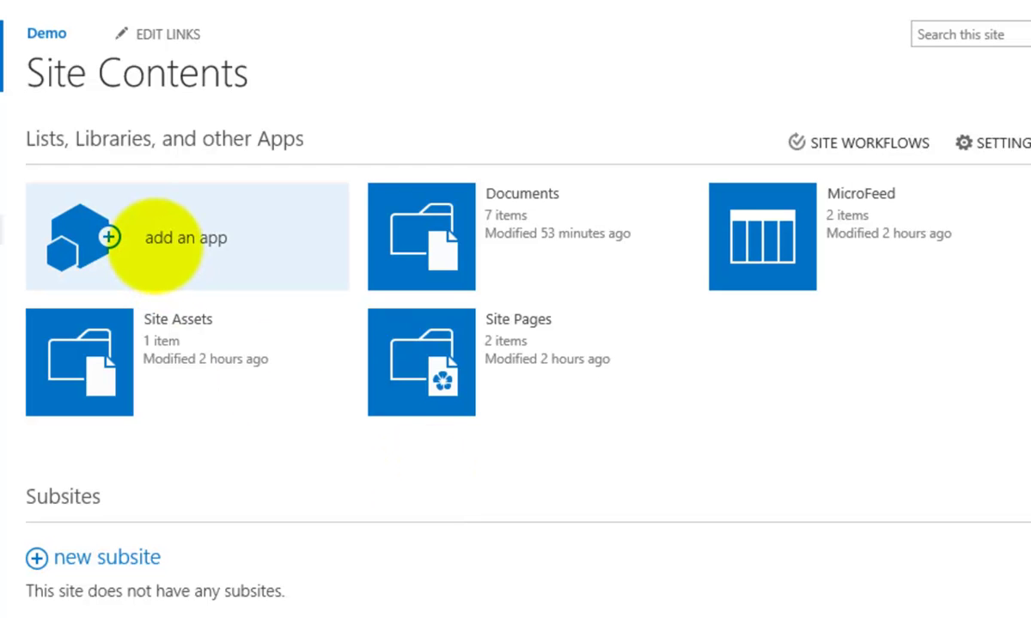
left_click(155, 244)
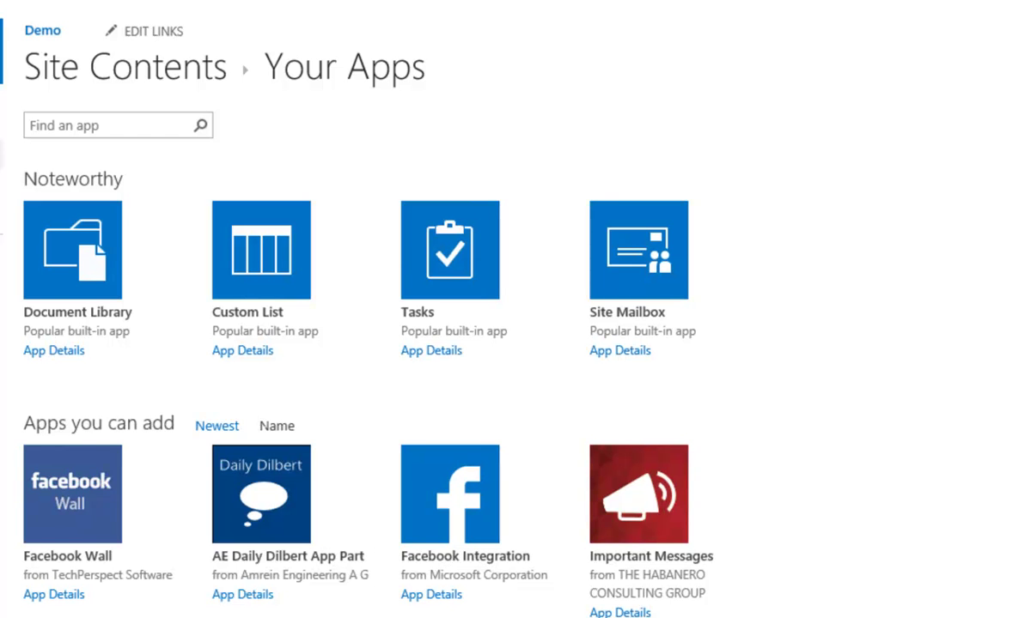
scroll(515, 309, "down", 6)
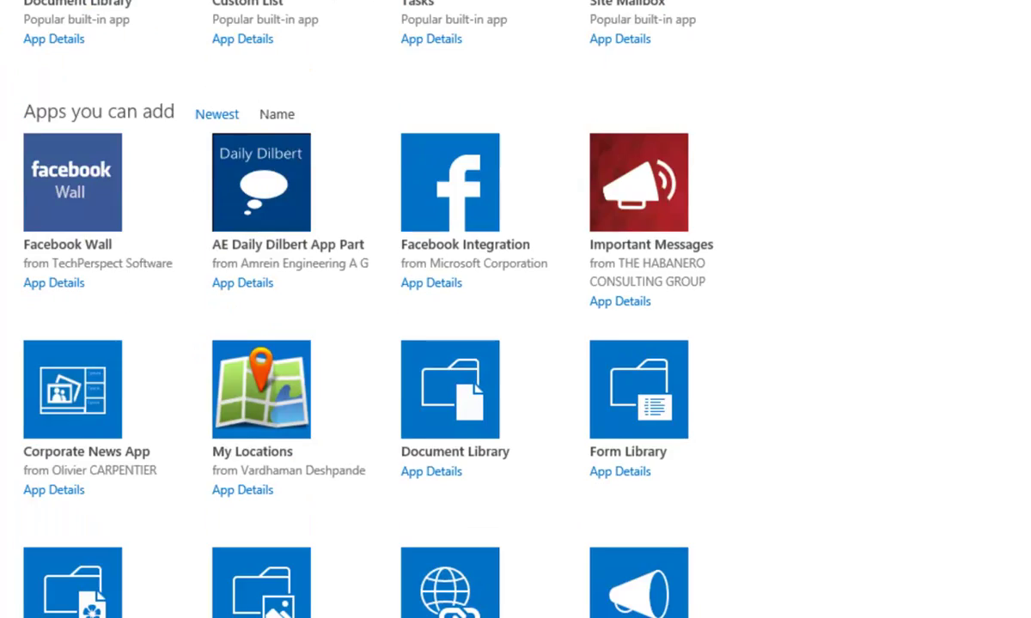
scroll(515, 310, "down", 2)
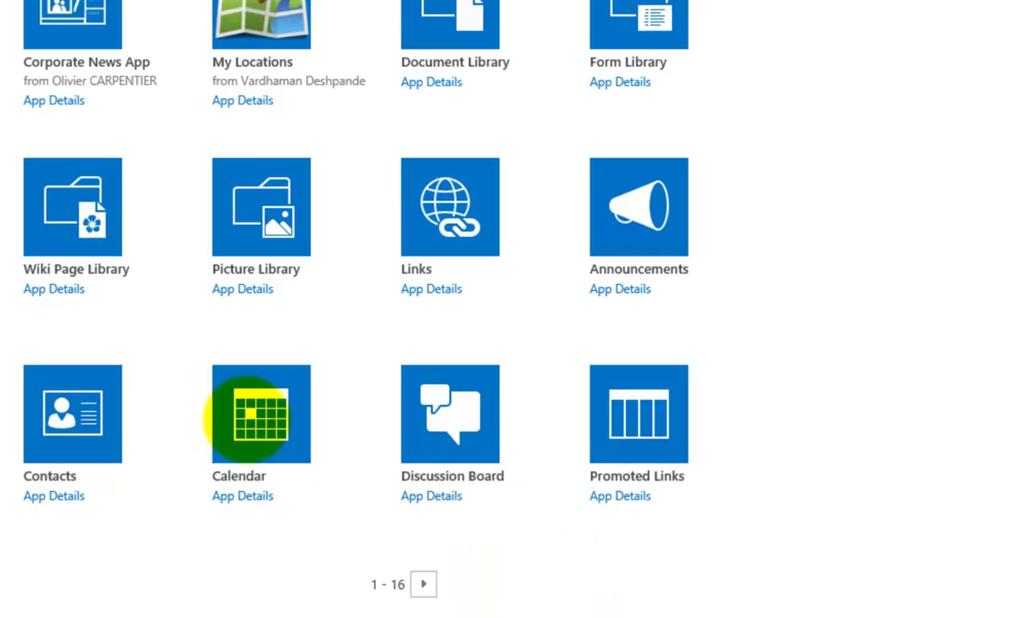
left_click(246, 417)
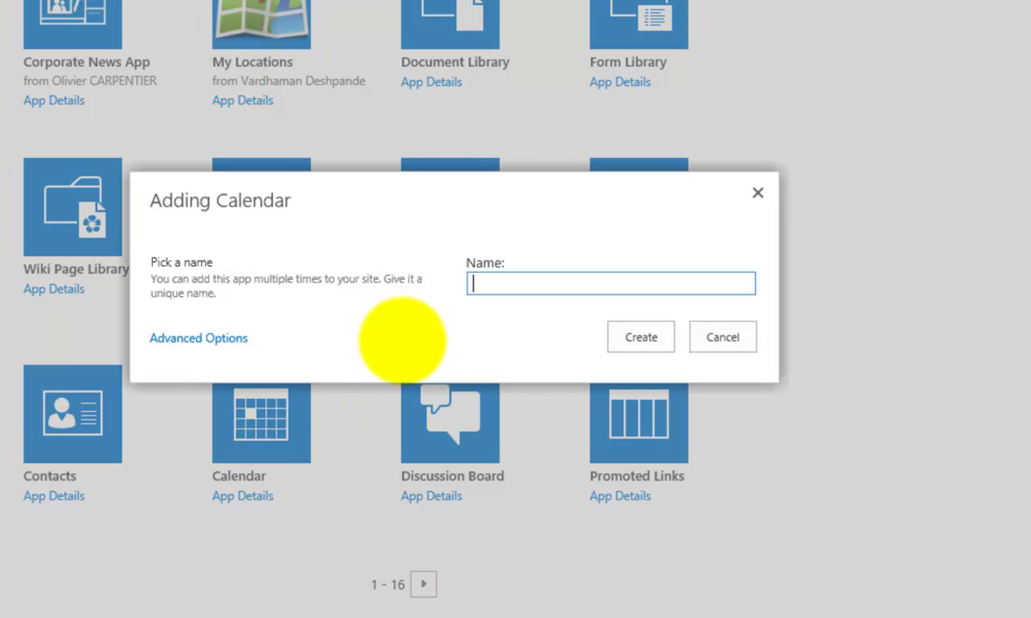
Create the app with the name Calendar and open it
type("CAlendar")
key("Left")
key("Left")
key("Left")
key("Left")
key("Left")
key("Left")
key("Left")
key("Delete")
type("a")
left_click(621, 340)
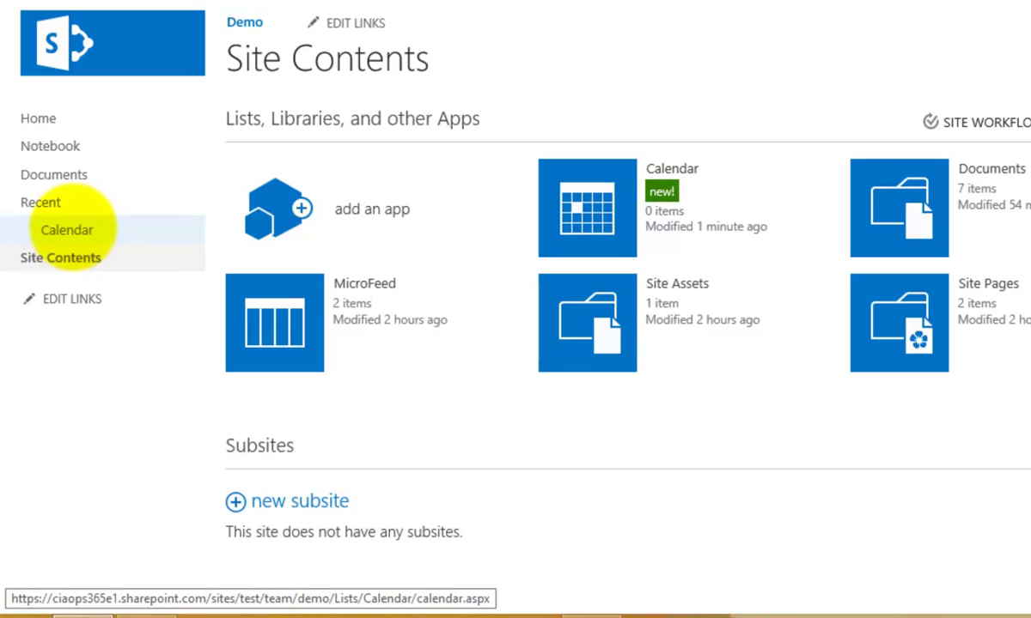
left_click(67, 227)
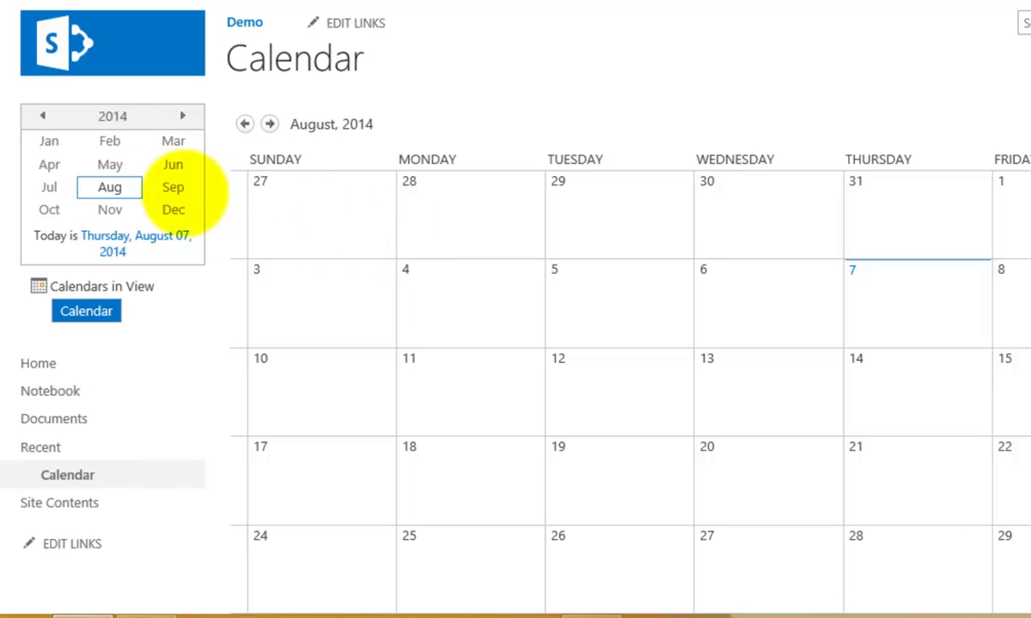
Browse the calendar one year ahead and back, then one month ahead and back to August 2014
left_click(182, 116)
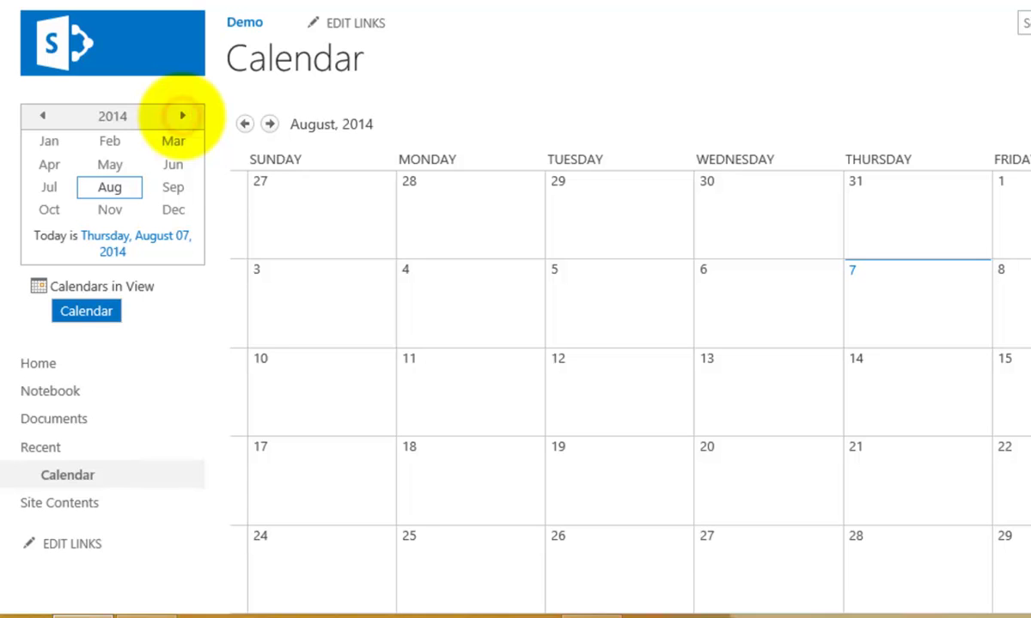
left_click(43, 116)
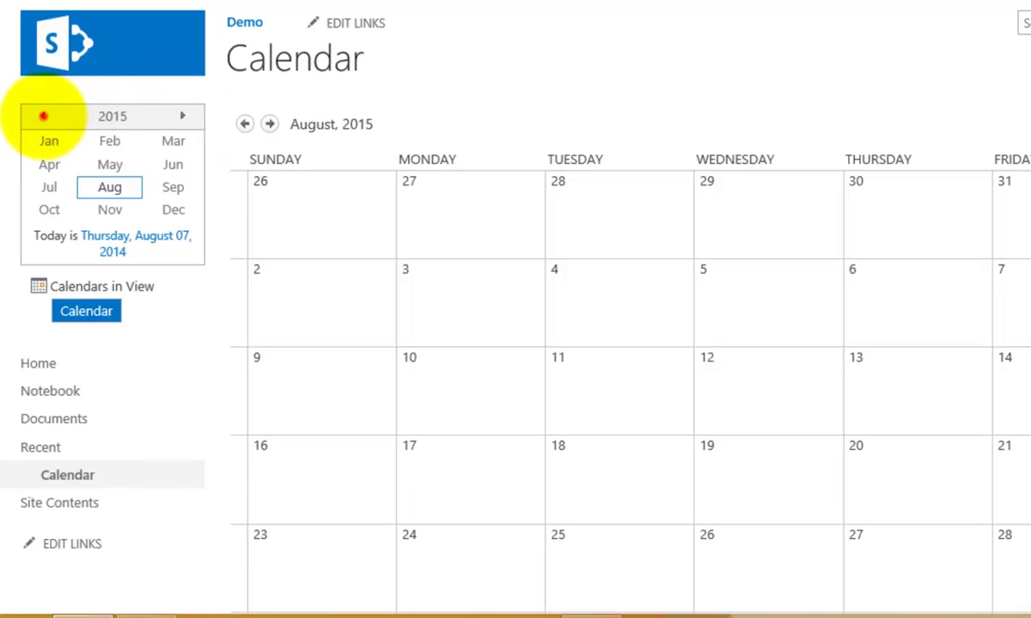
left_click(270, 124)
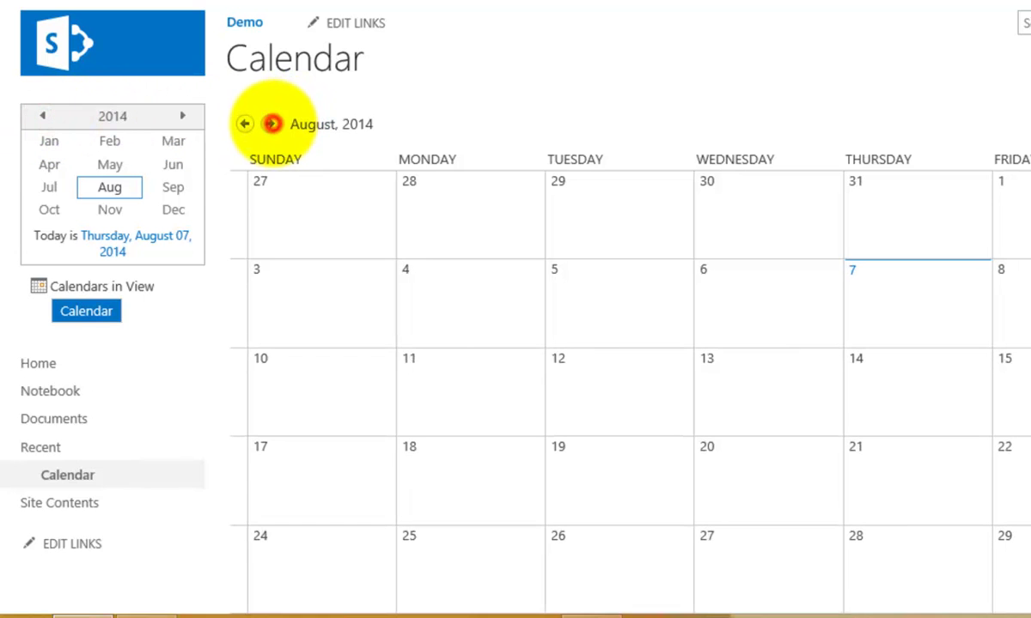
left_click(246, 123)
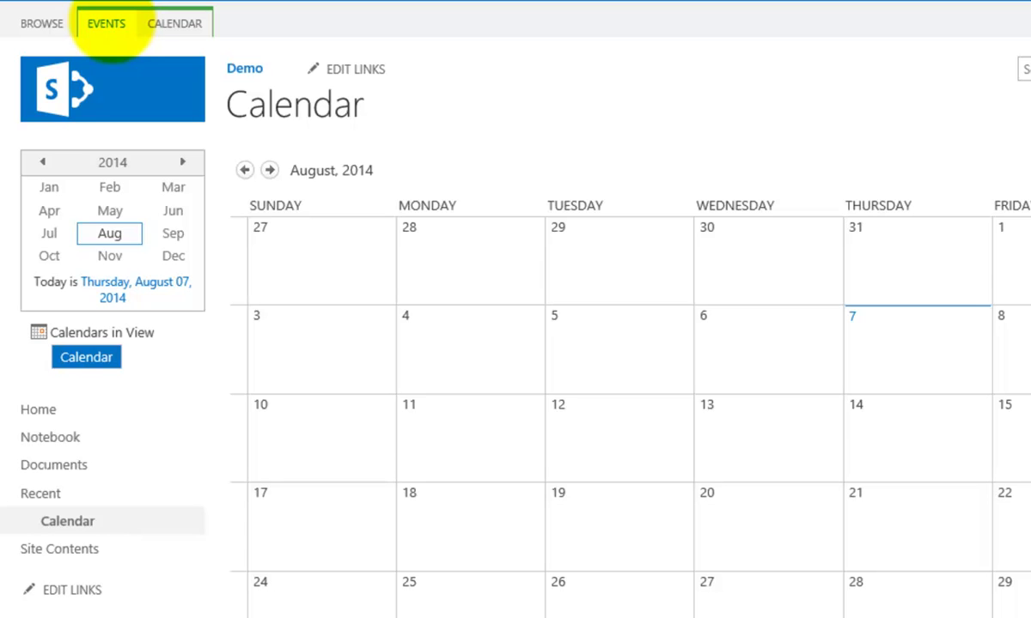
Examine the event and calendar commands, viewing the calendar by day and week before returning to the month view
left_click(106, 25)
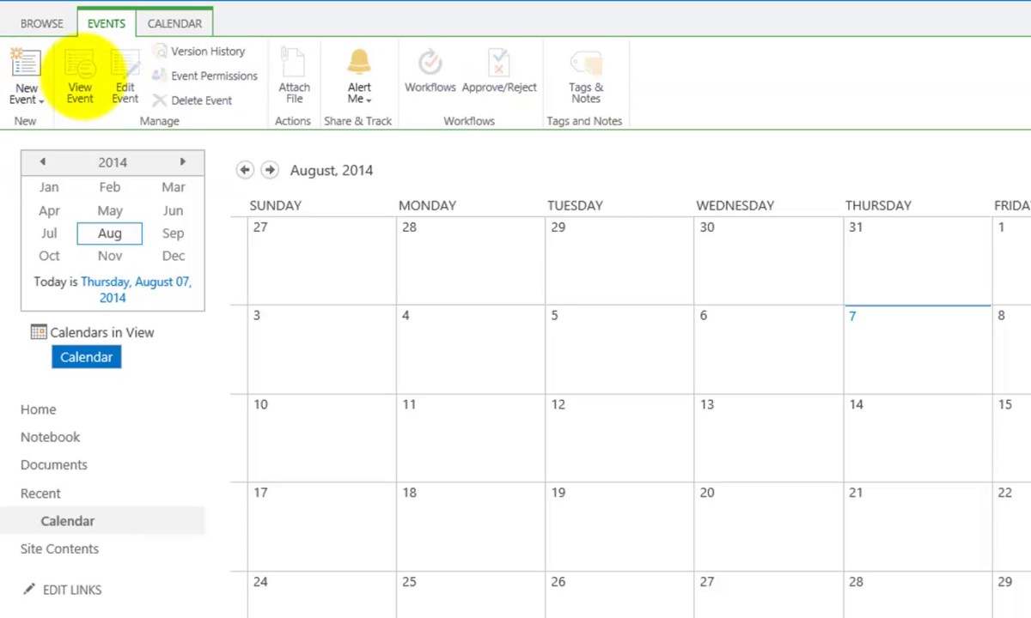
left_click(172, 24)
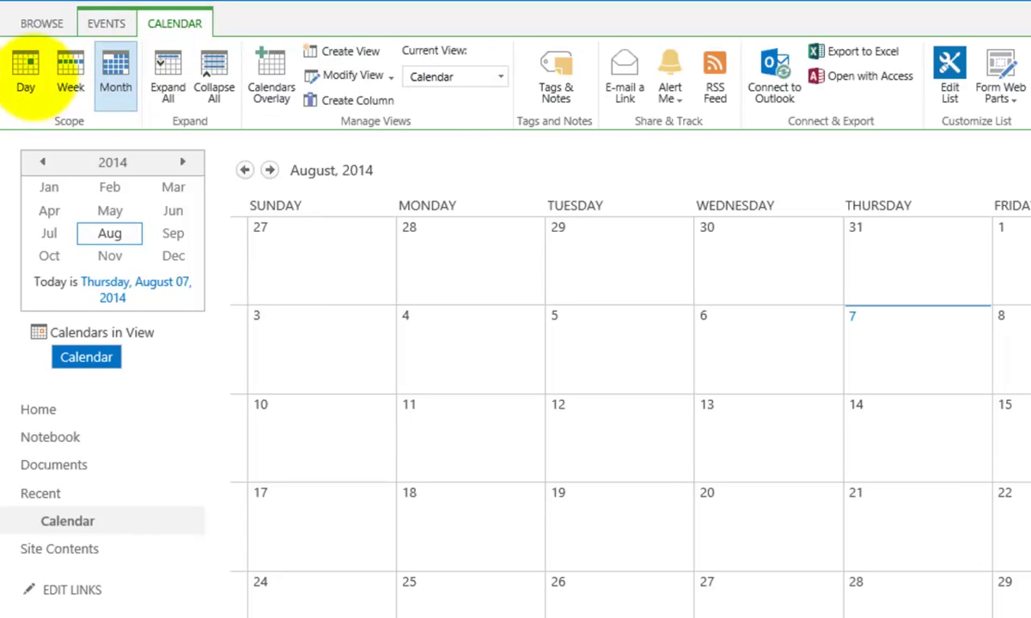
left_click(25, 69)
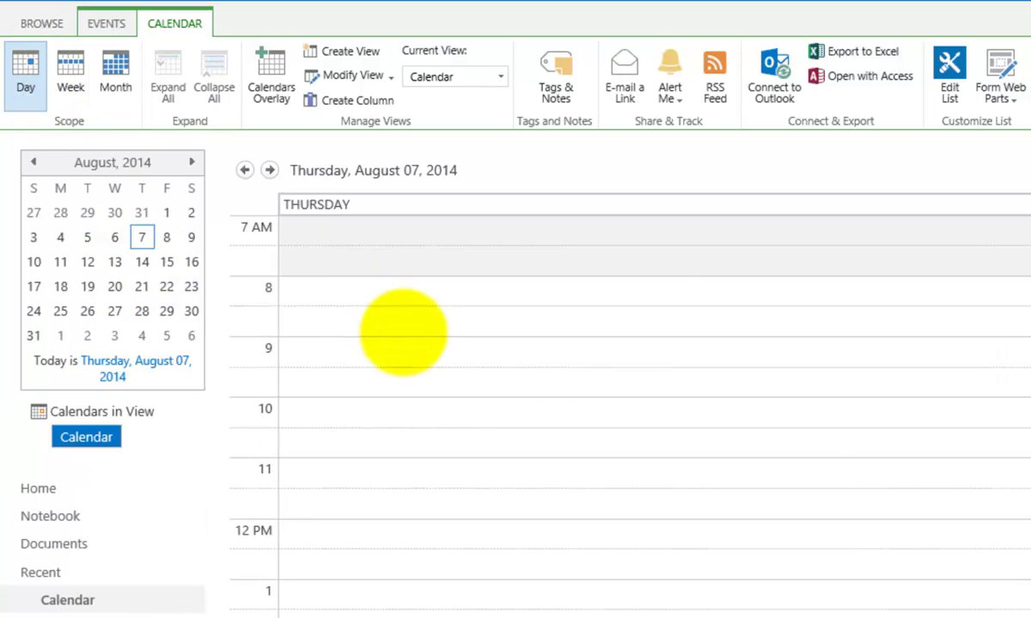
left_click(70, 65)
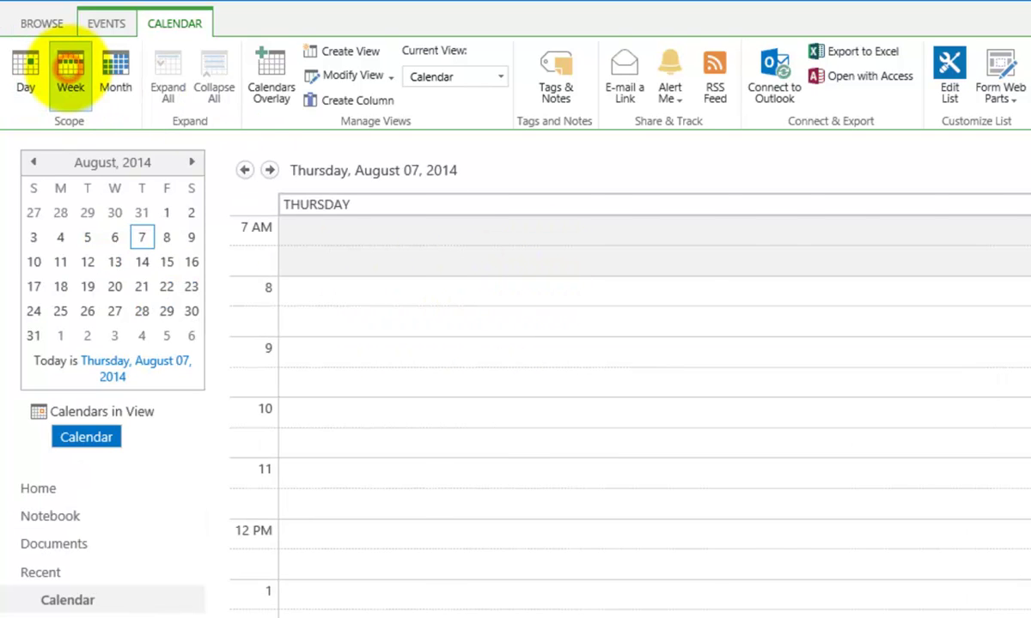
left_click(112, 75)
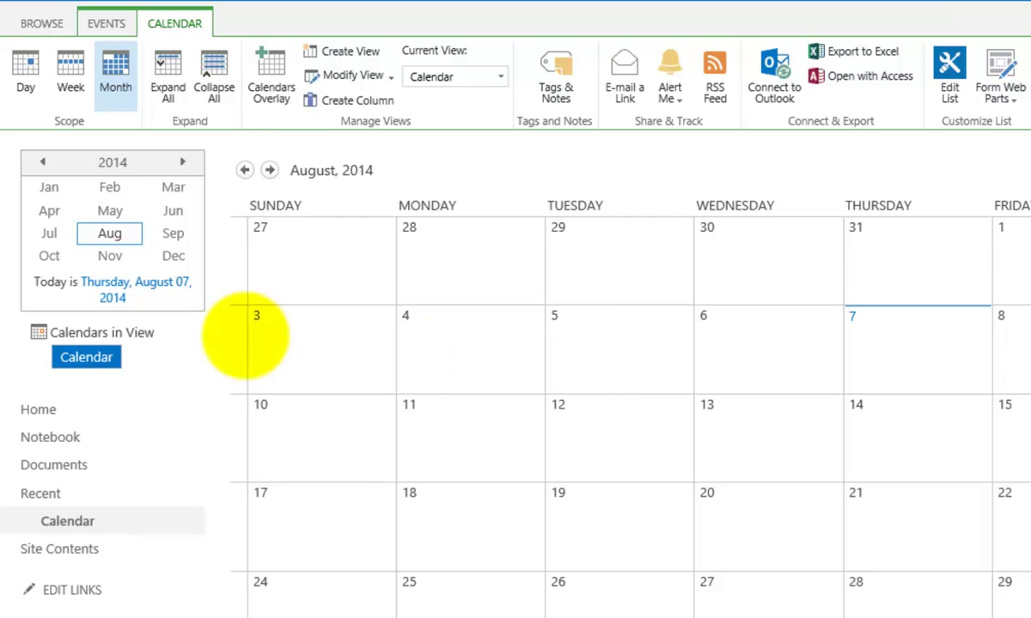
Start a new calendar event with the title Training and the location Office
left_click(103, 24)
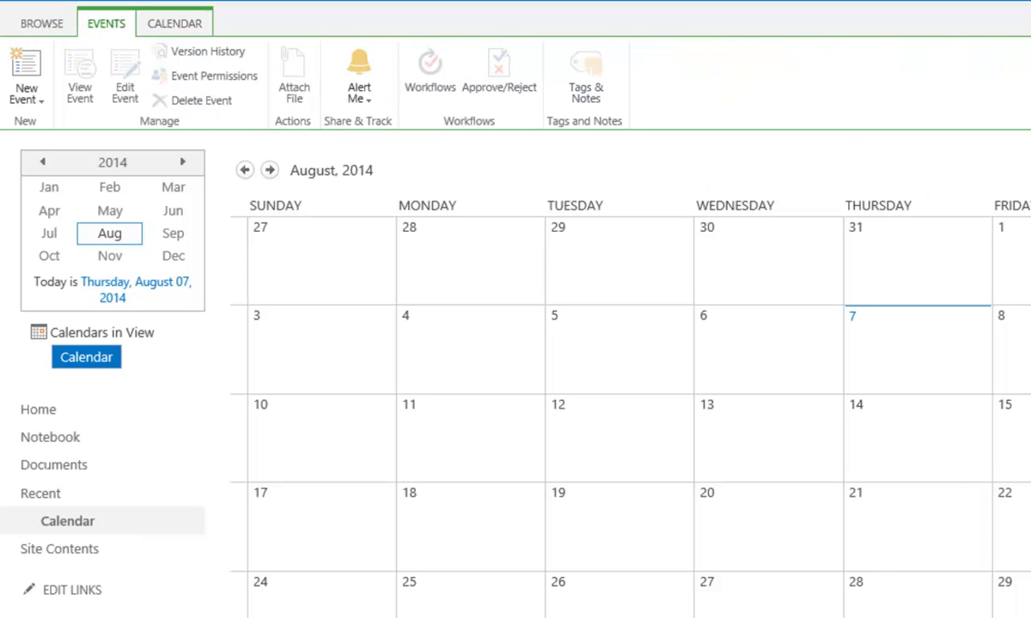
left_click(23, 72)
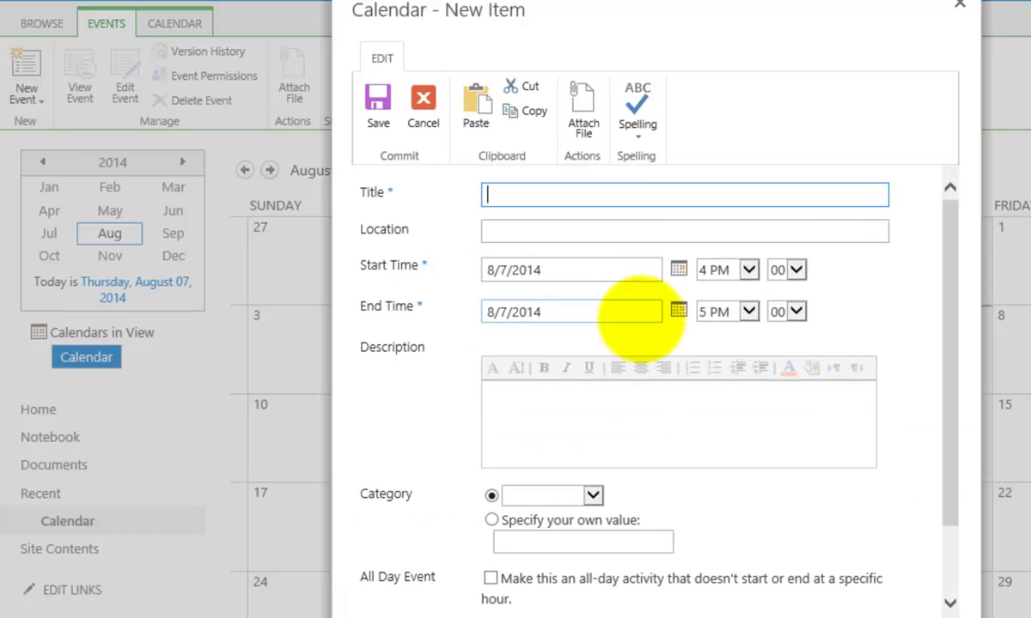
type("Training")
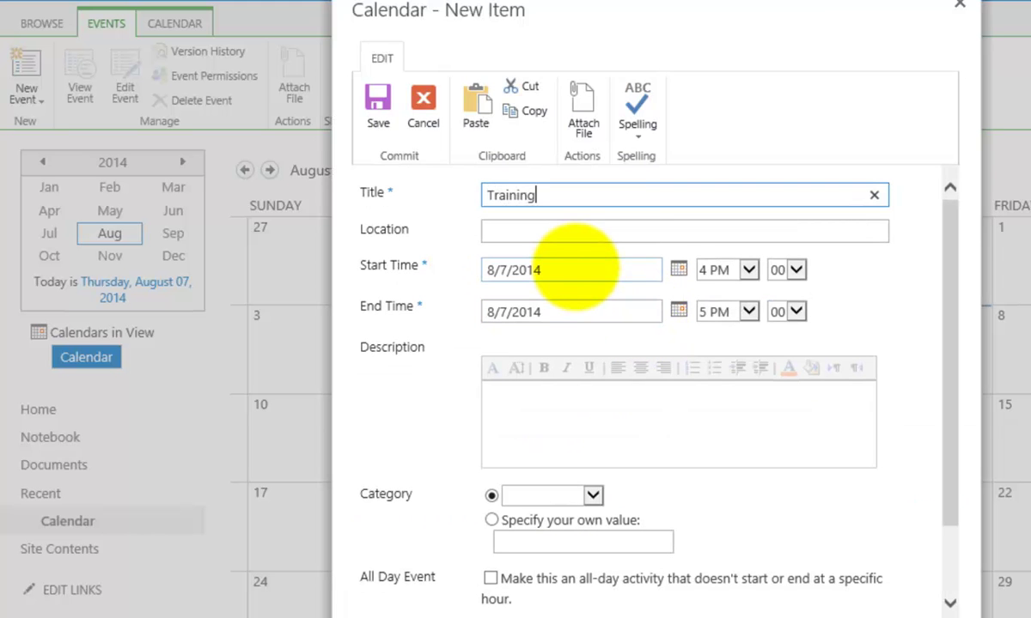
key("Tab")
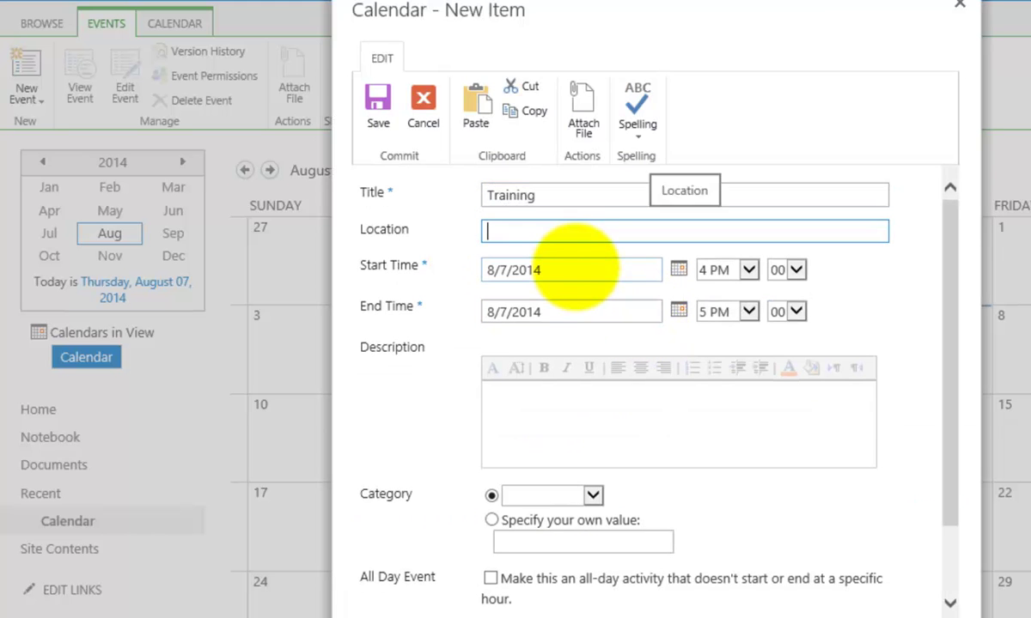
type("Office")
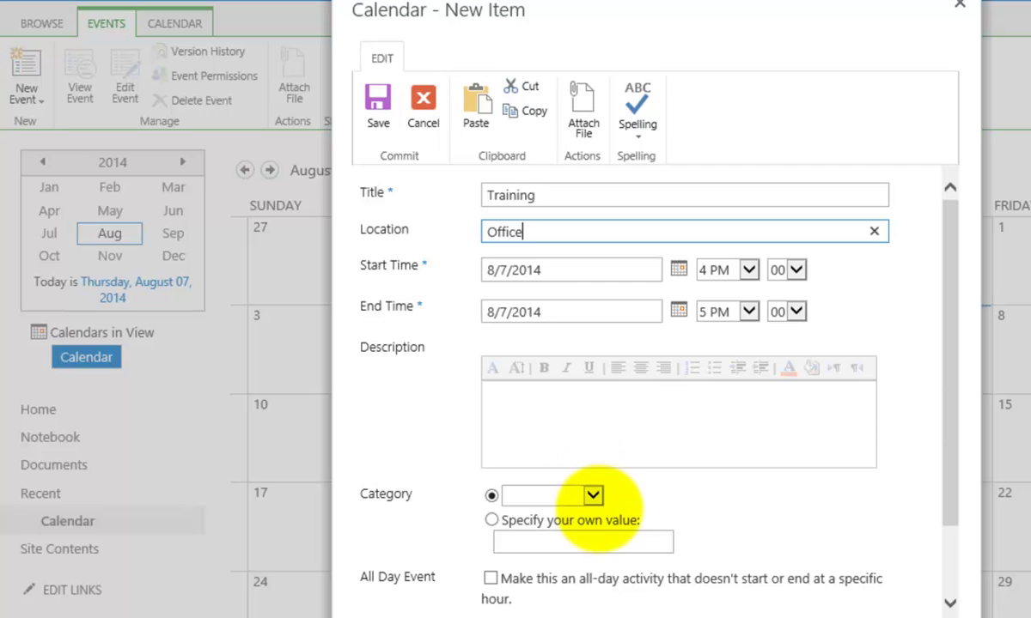
Set the Training event's category to Business and save the event
left_click(594, 496)
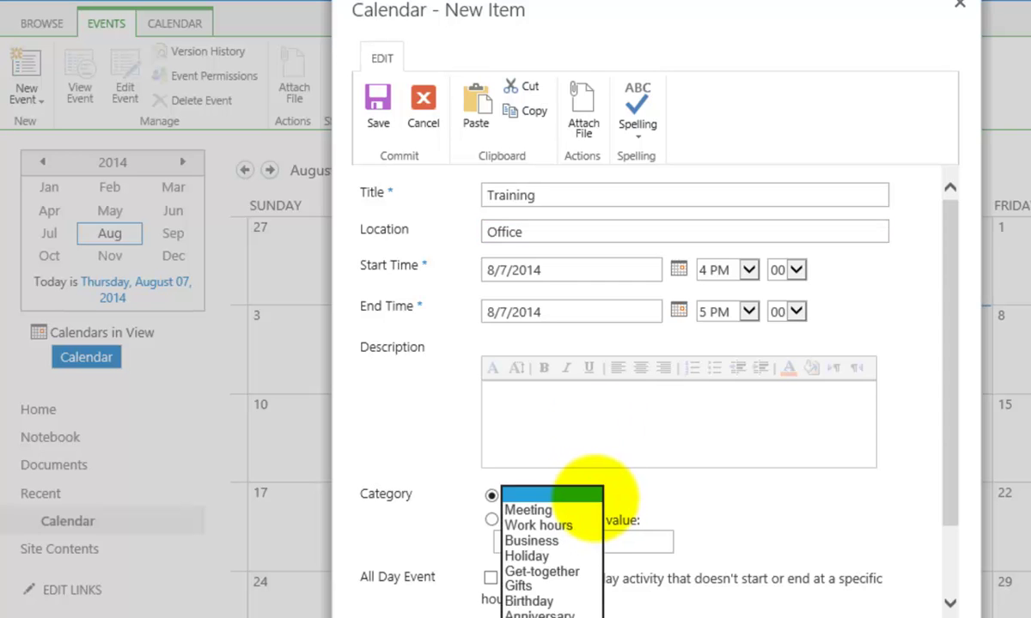
left_click(580, 537)
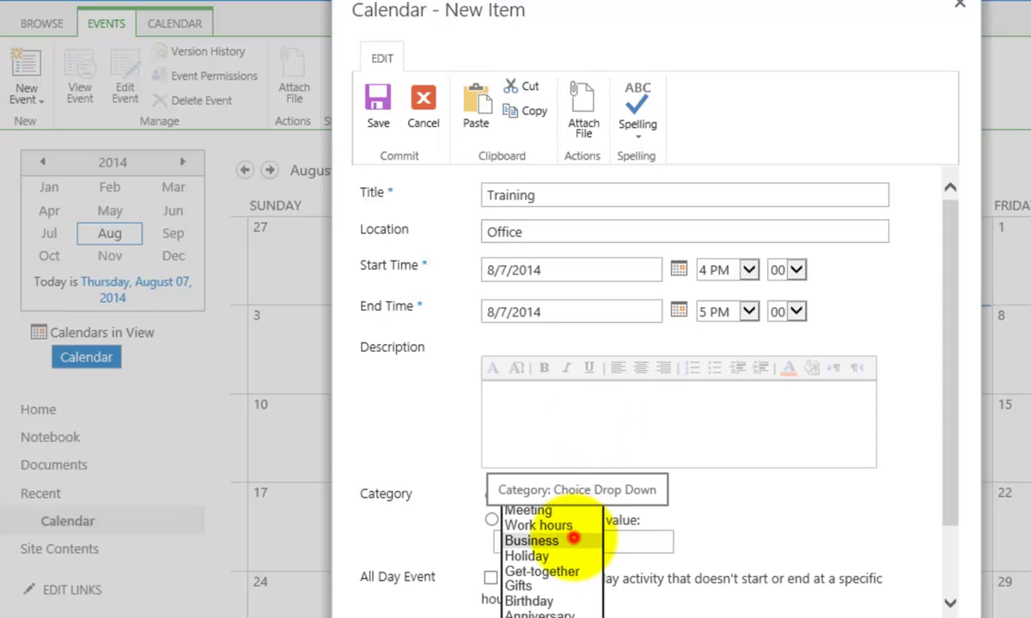
left_click_drag(949, 481, 949, 562)
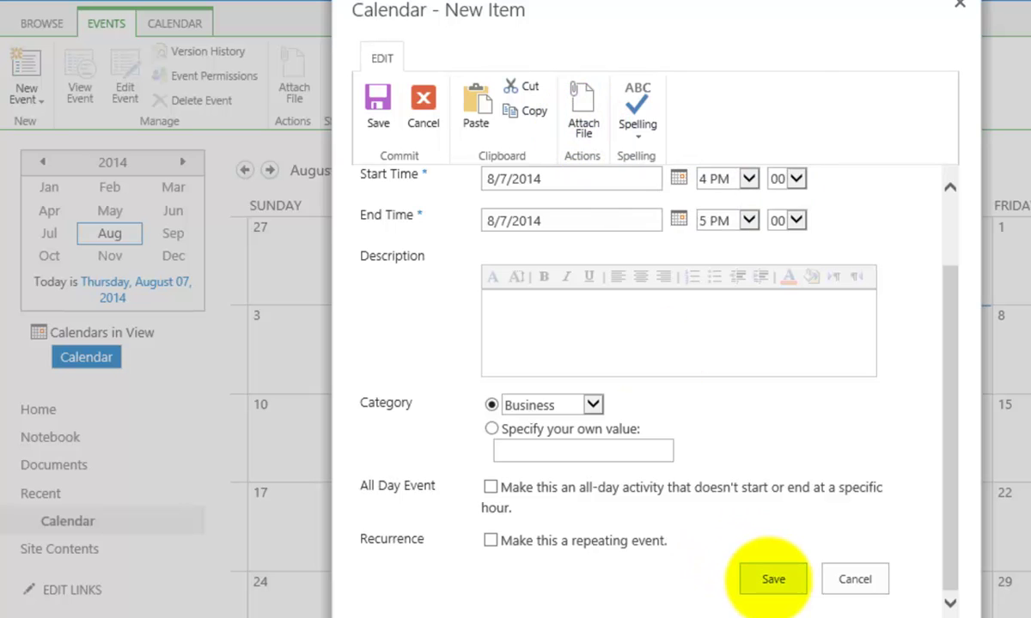
left_click(764, 580)
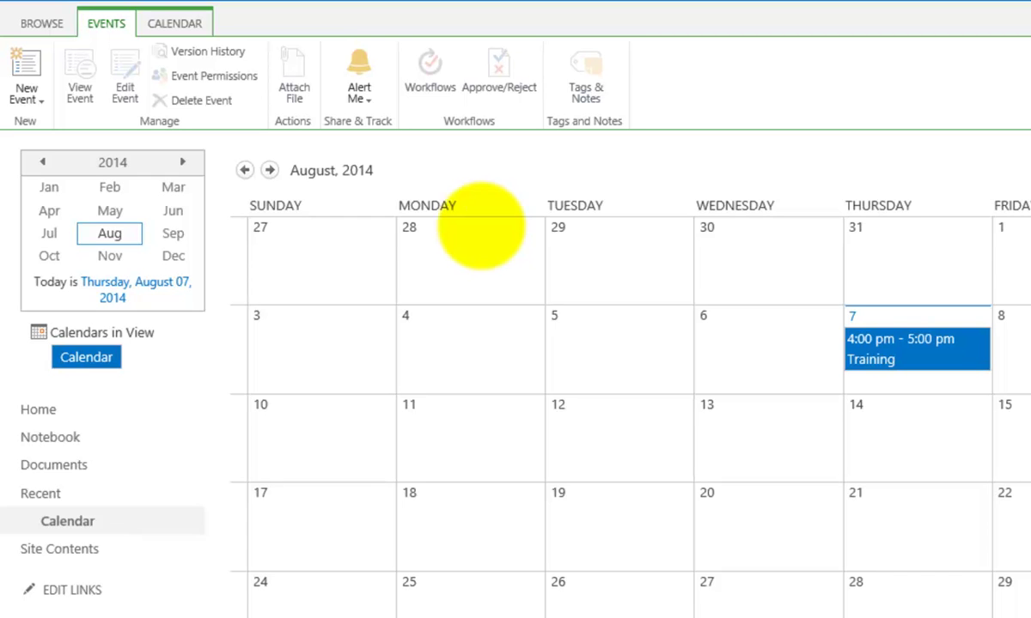
Switch the calendar's current view to All Events
left_click(182, 24)
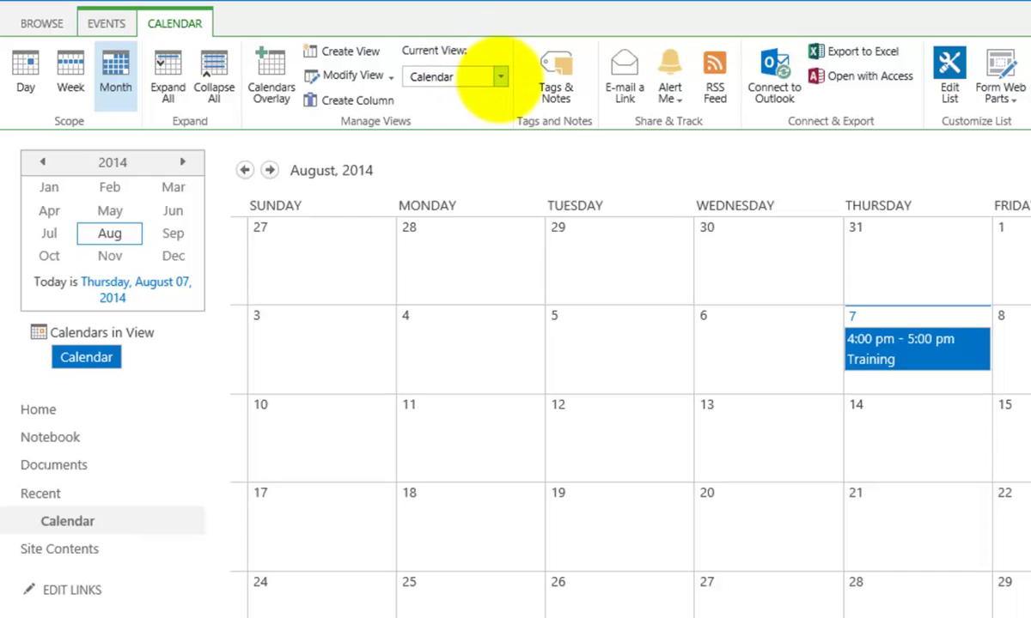
left_click(500, 77)
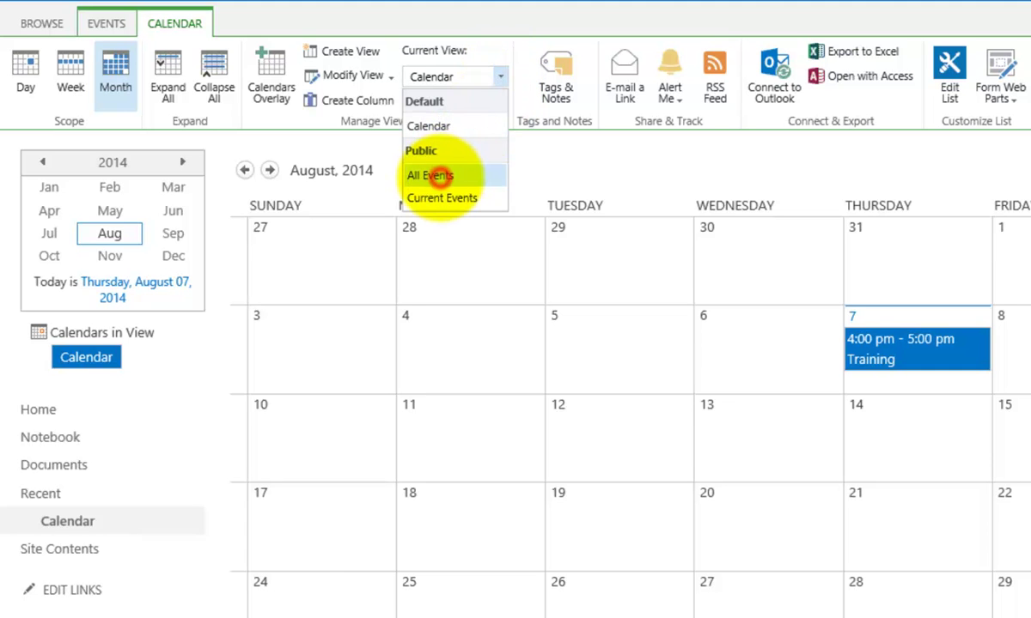
left_click(433, 175)
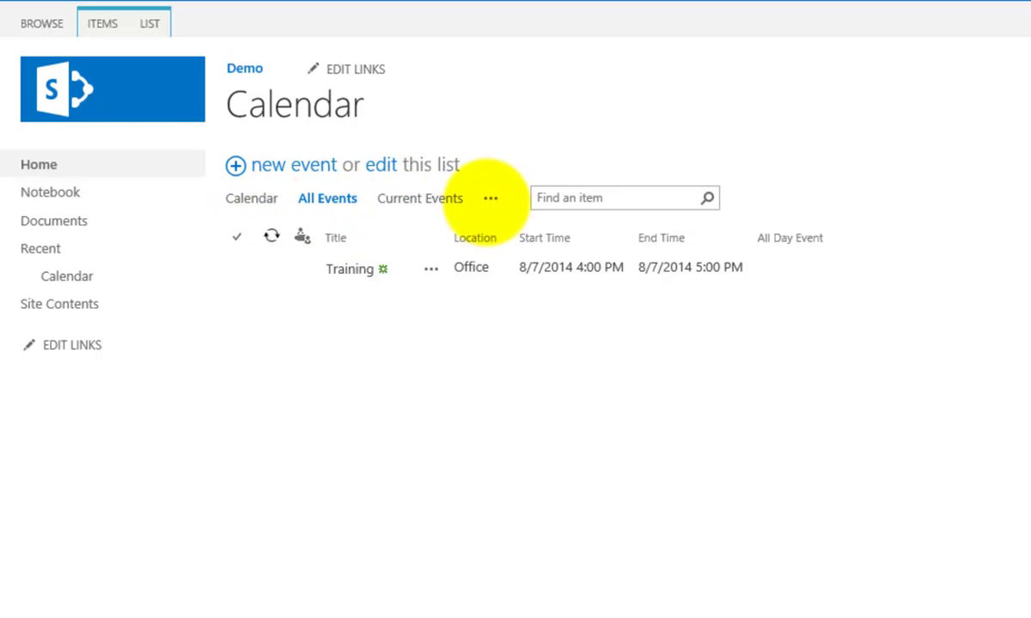
Examine the additional view options and the list and item commands available in the All Events view
left_click(491, 199)
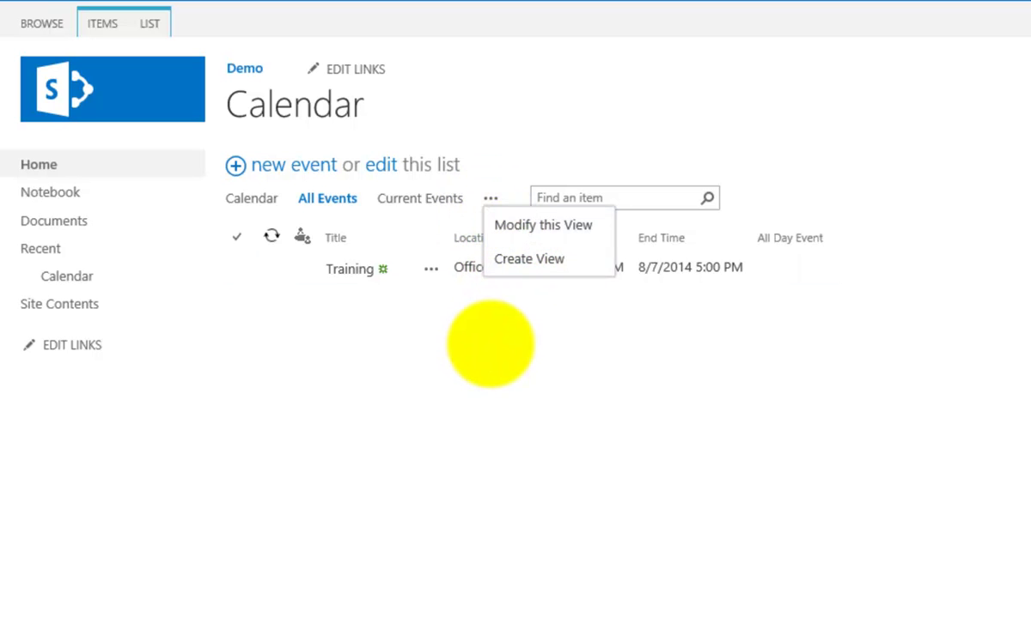
left_click(490, 345)
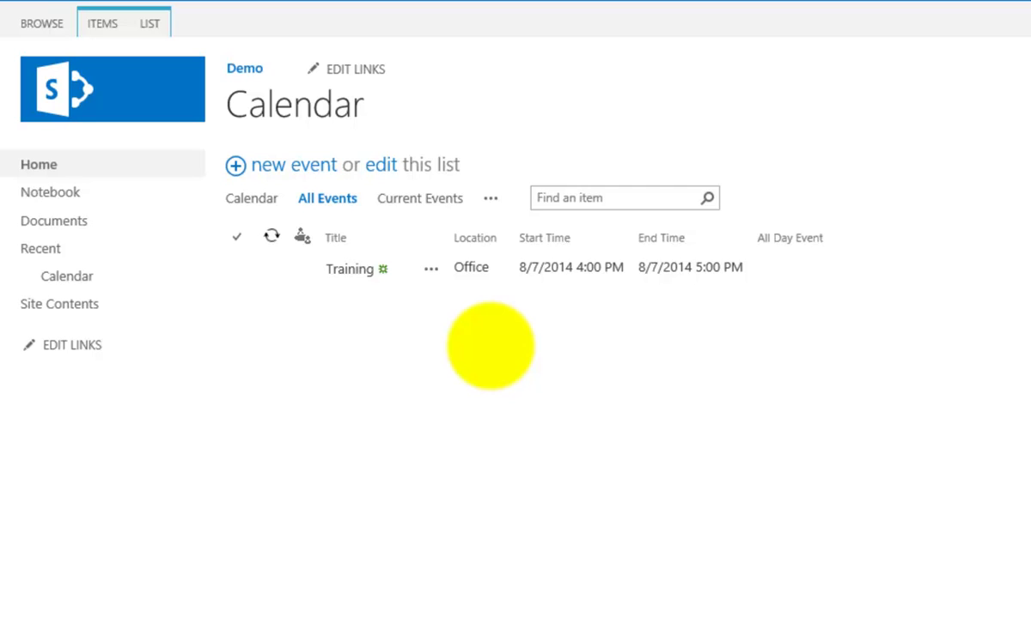
left_click(151, 24)
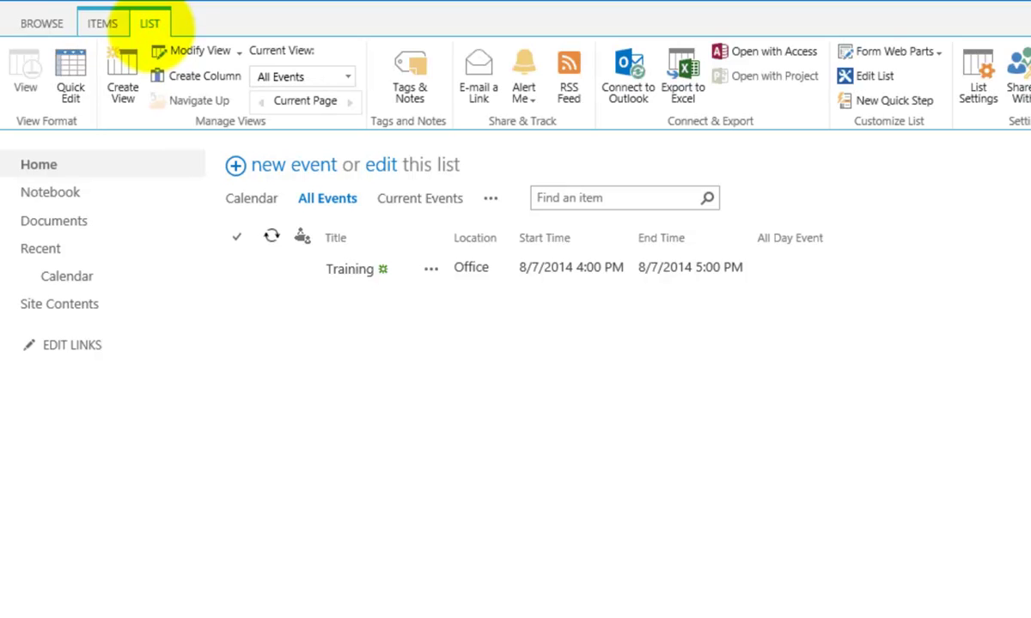
left_click(103, 24)
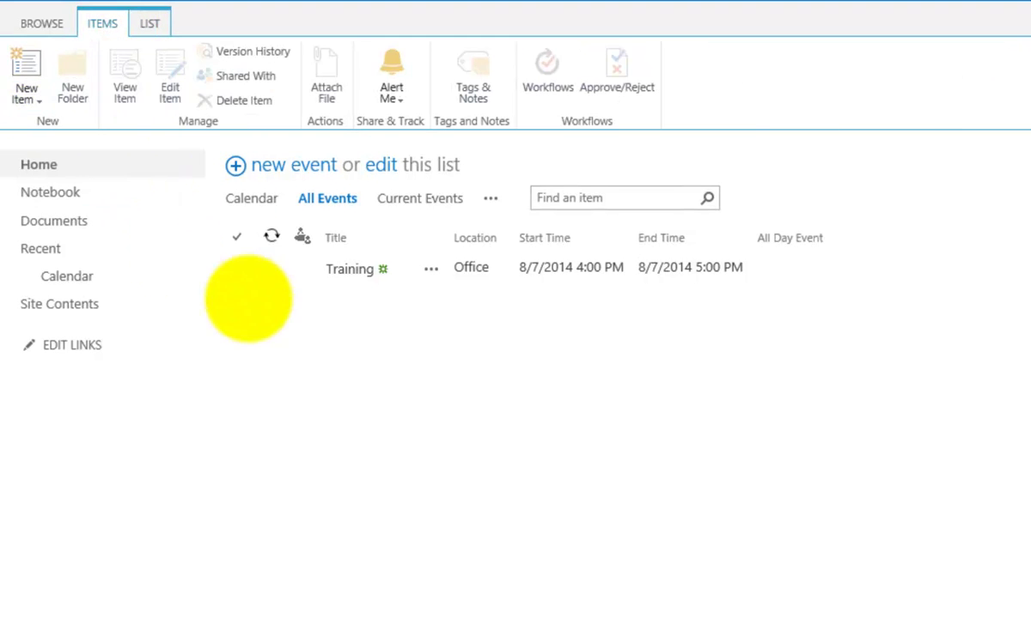
left_click(249, 352)
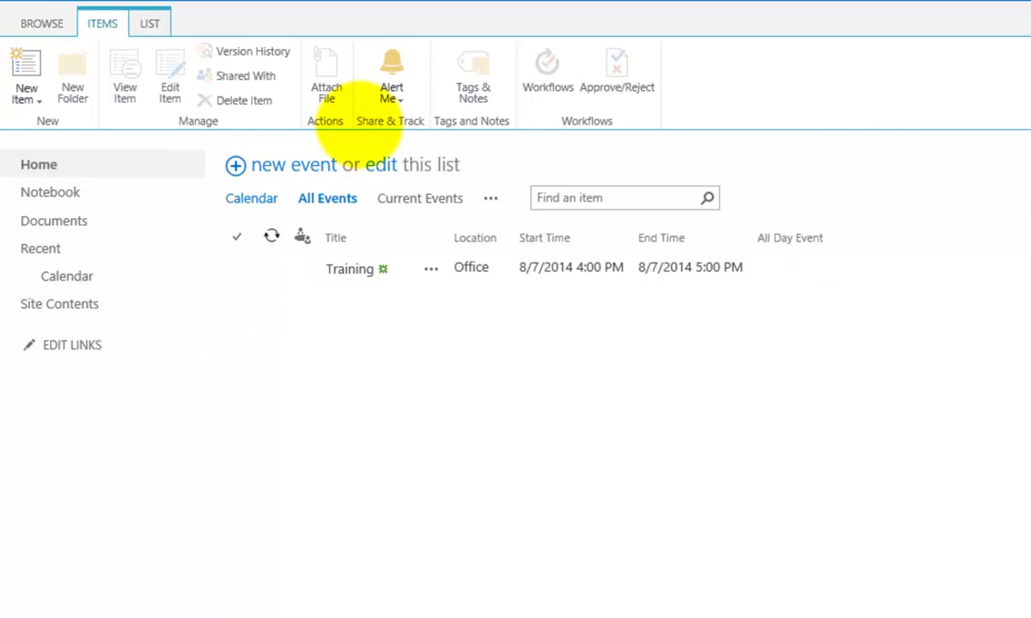
Return to the Calendar view and start a new event on Monday, August 11, 2014, with the title More training
left_click(235, 199)
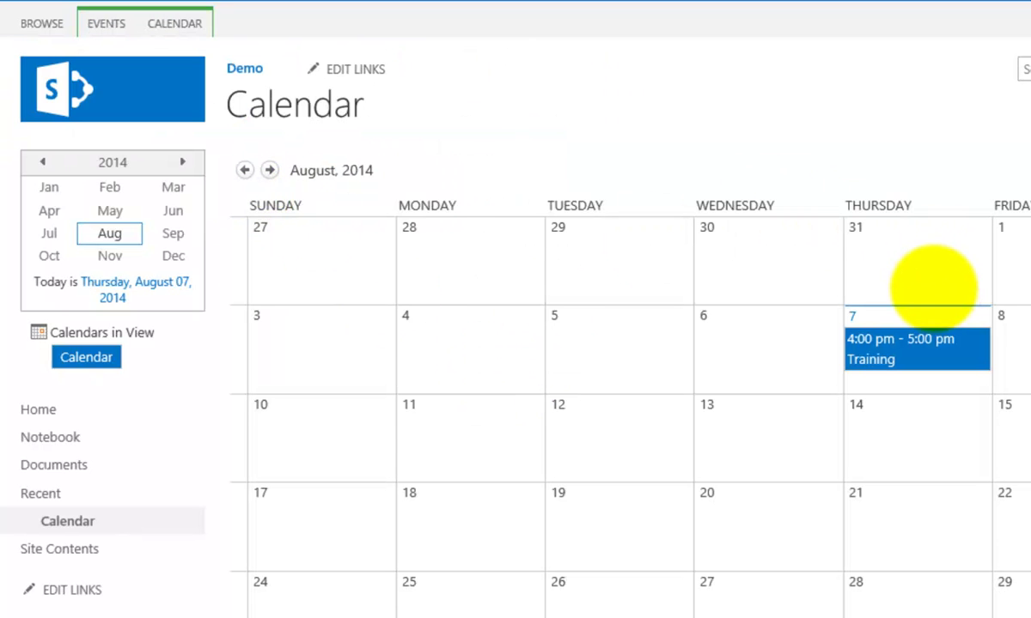
mouse_move(933, 285)
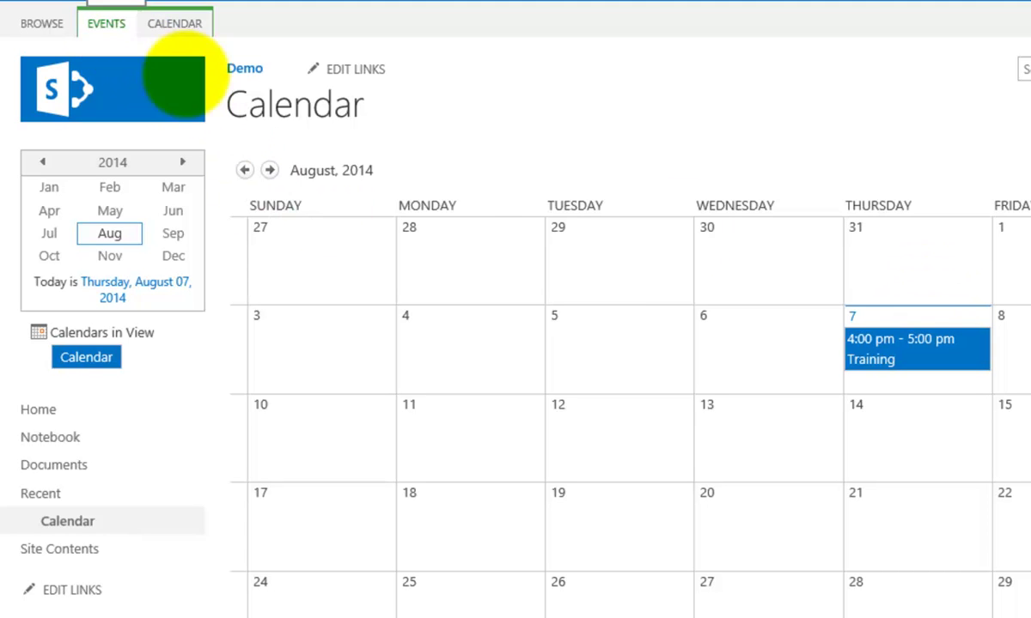
mouse_move(511, 464)
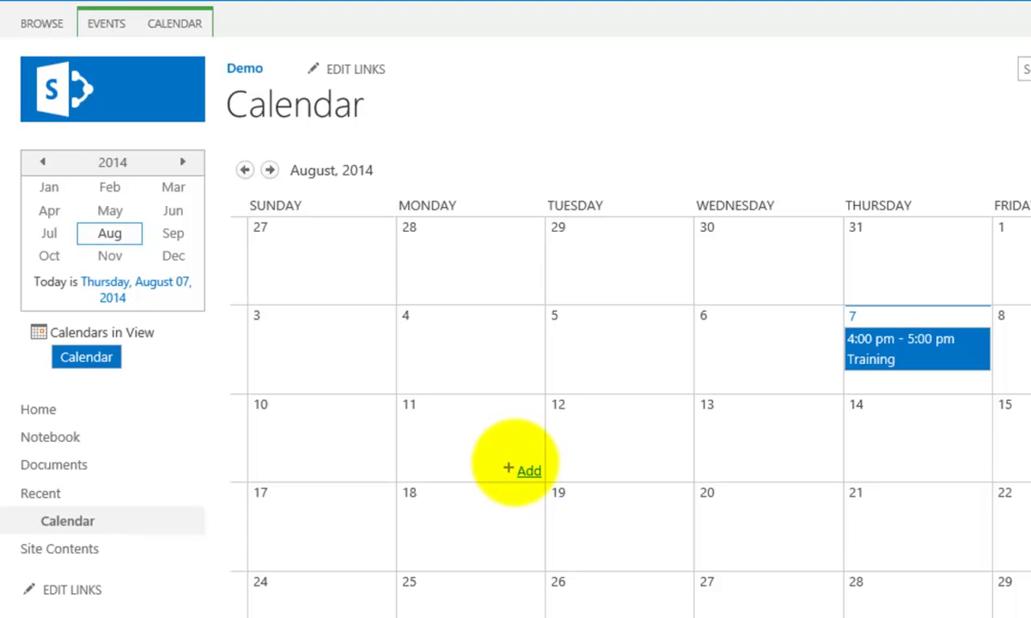
left_click(527, 471)
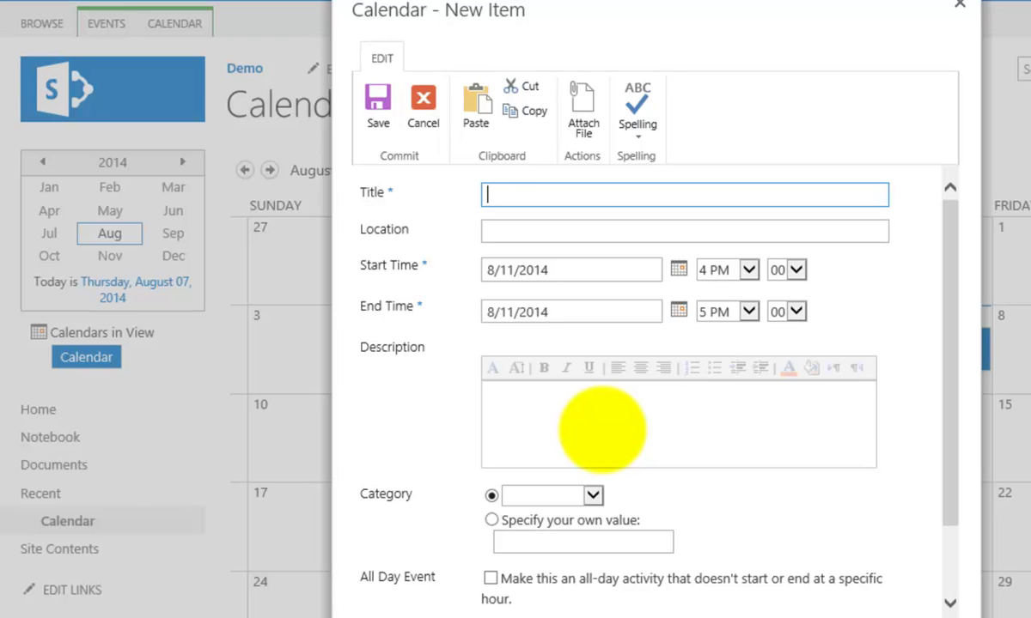
type("More training")
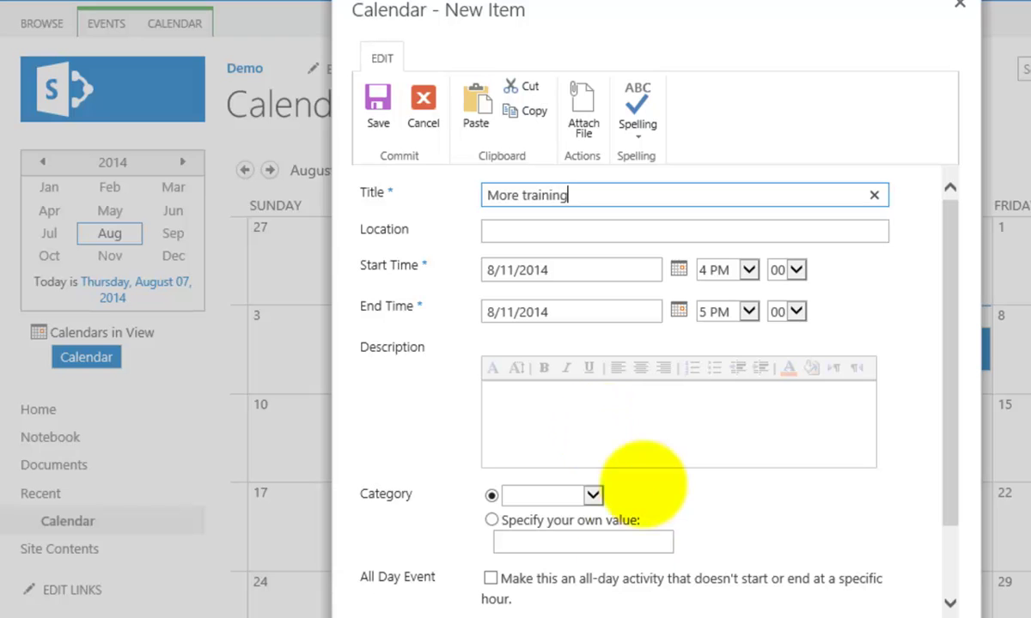
Set the More training event's category to Get-together and save the event
left_click(593, 496)
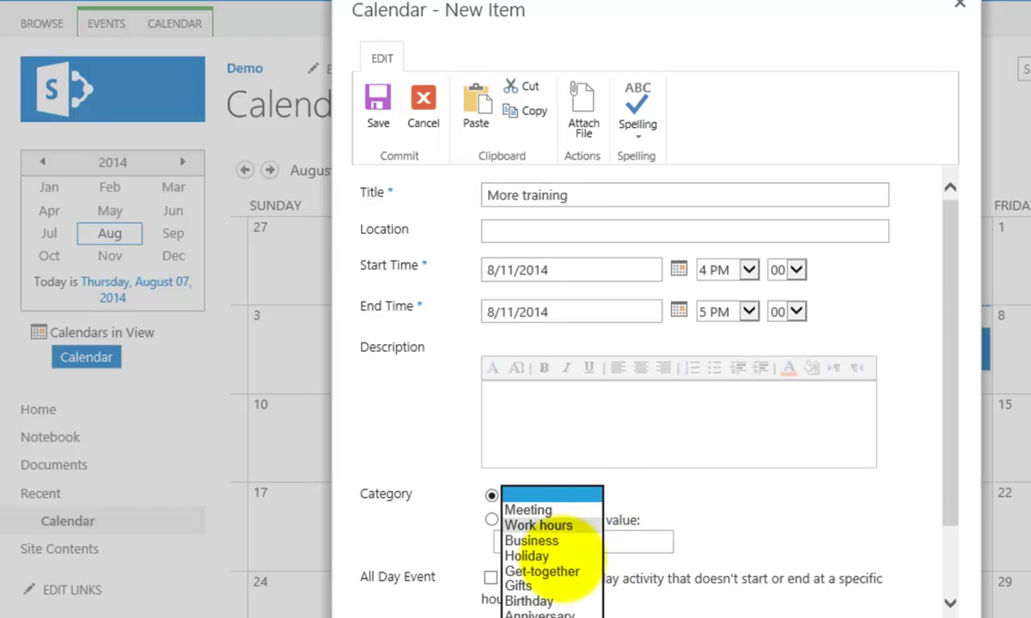
left_click(541, 572)
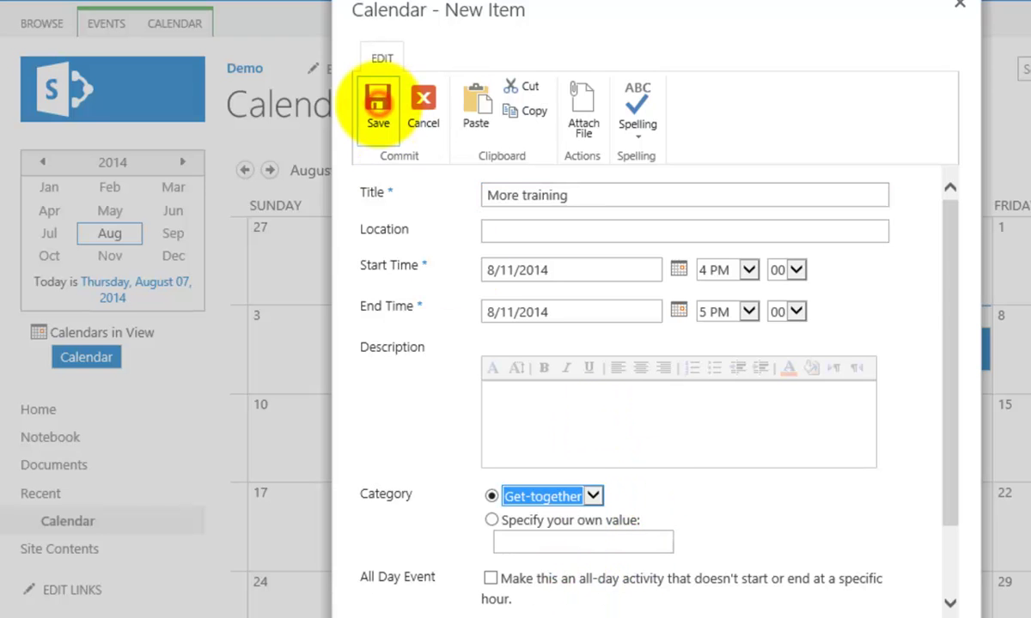
left_click(378, 104)
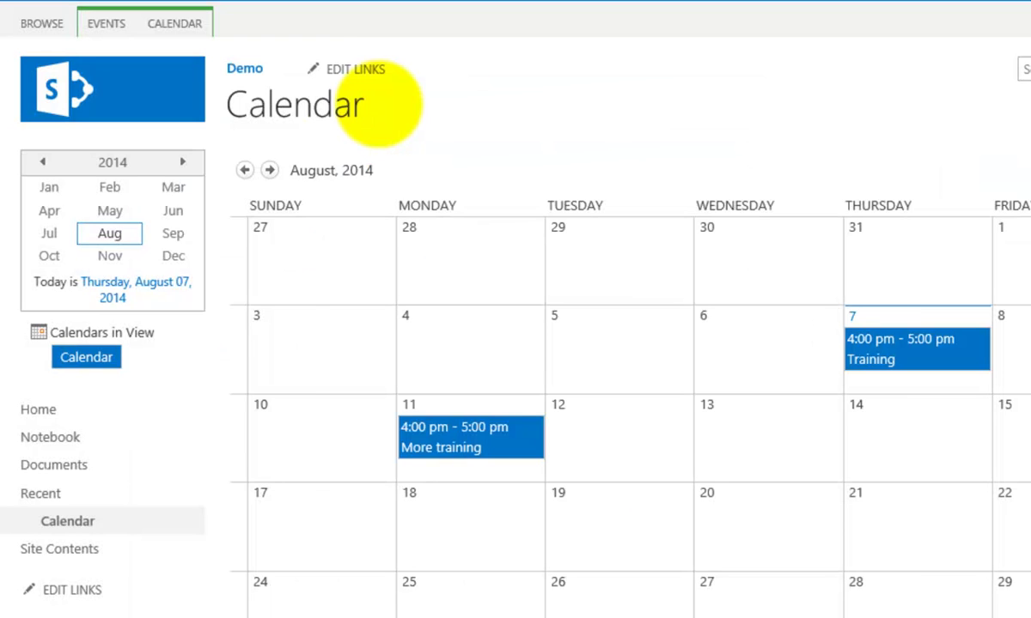
mouse_move(522, 393)
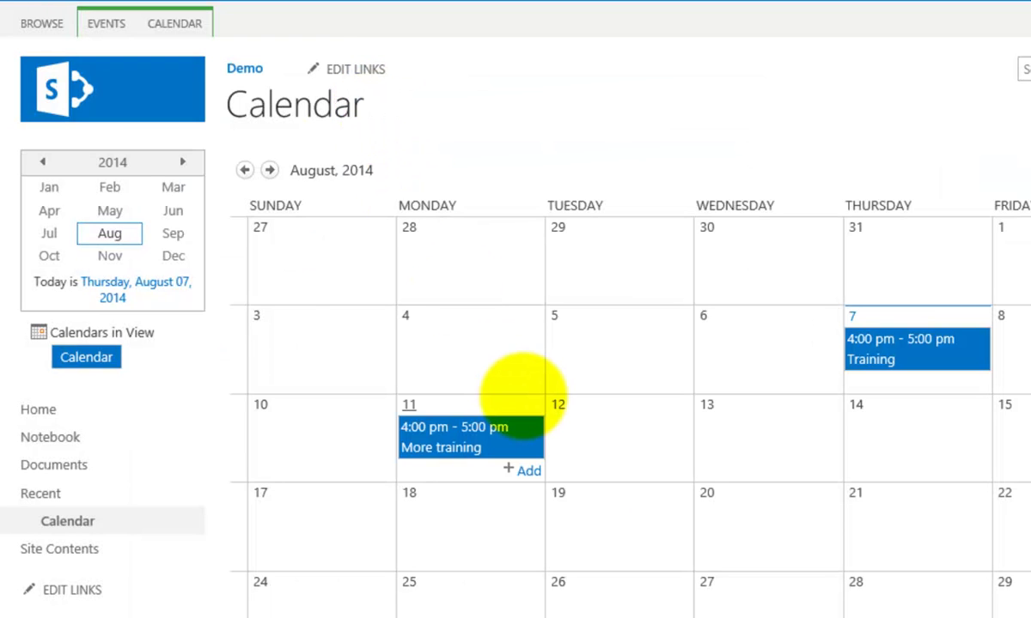